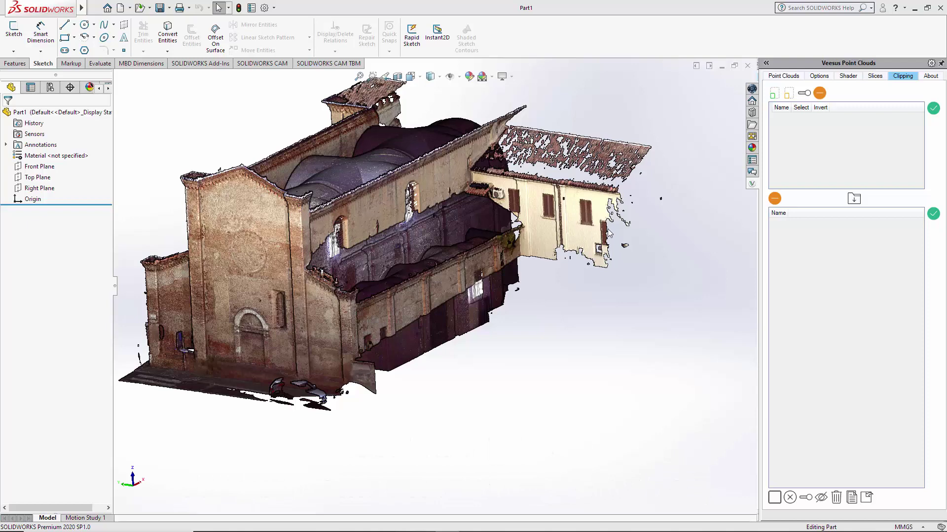
Outline a polygon around the church's right-end wing to select its points
left_click(782, 78)
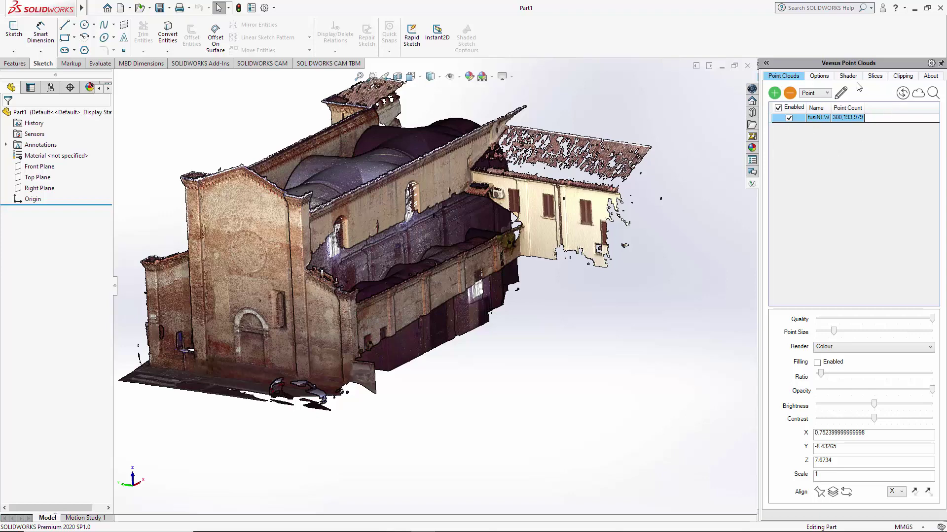
left_click(896, 78)
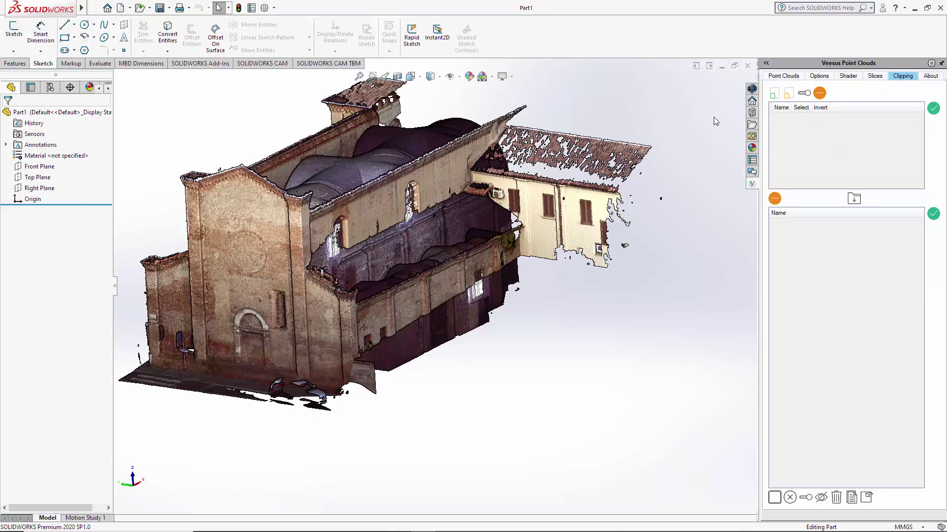
left_click(775, 97)
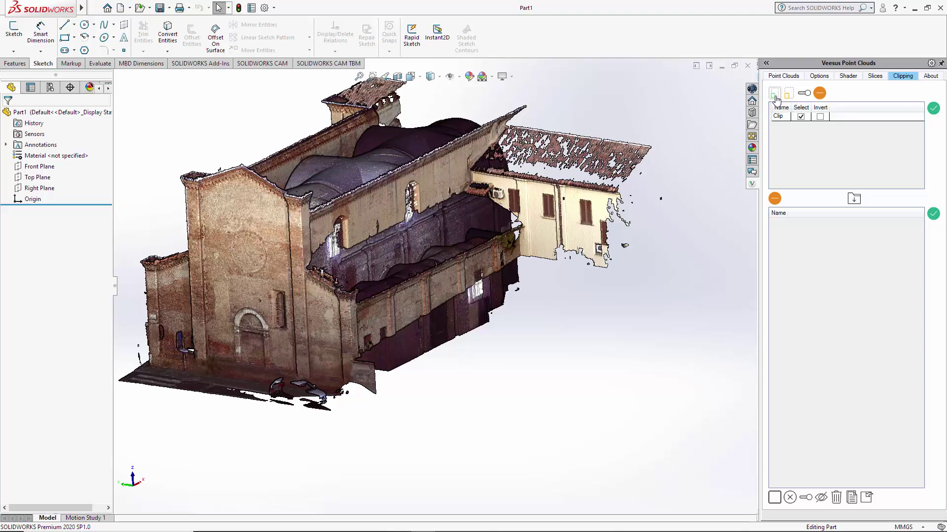
left_click(577, 114)
left_click(552, 327)
left_click(669, 310)
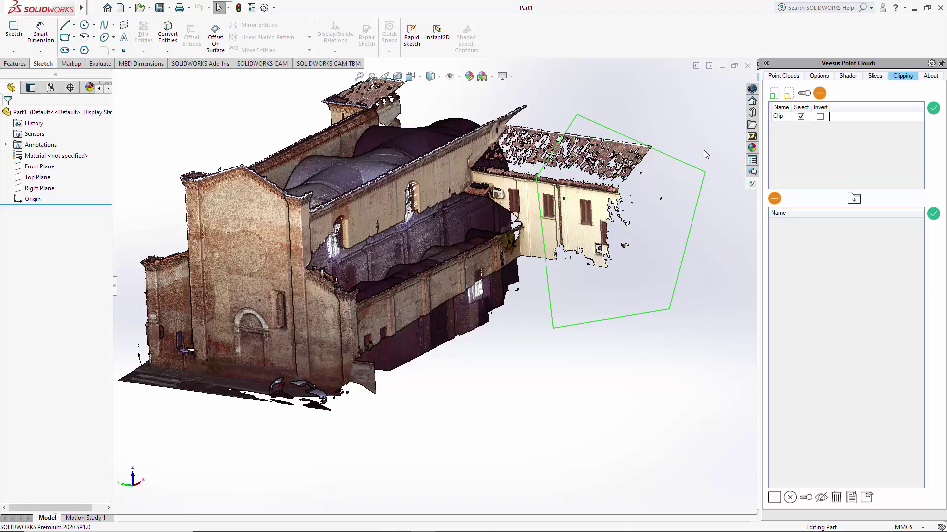
left_click(643, 104)
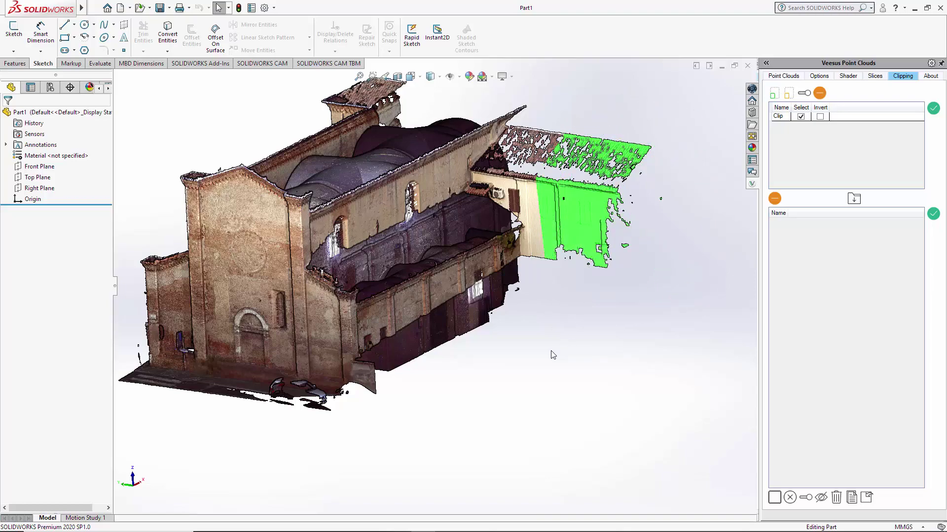
mouse_move(551, 355)
middle_mouse_down()
mouse_move(575, 347)
mouse_move(544, 345)
middle_mouse_up()
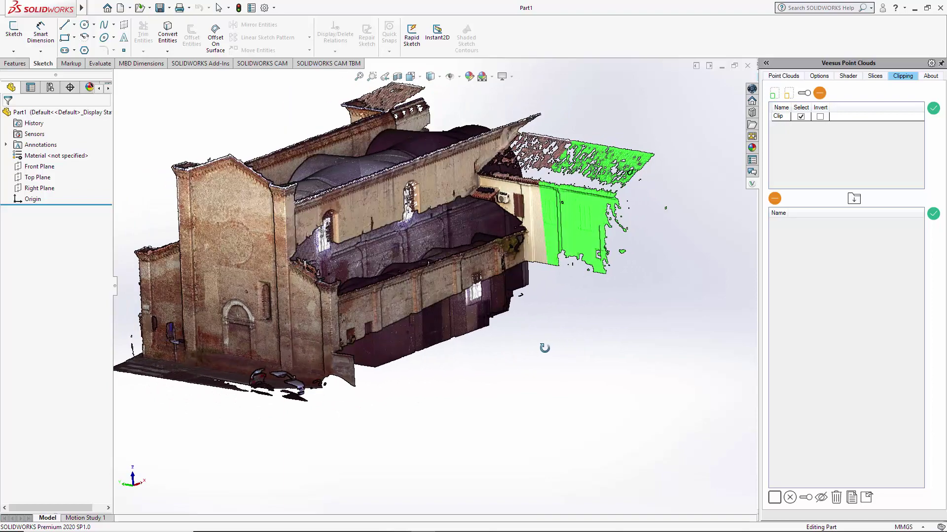
Apply Delete to the selected right-end points, orbit back, and exit rotation
left_click(821, 498)
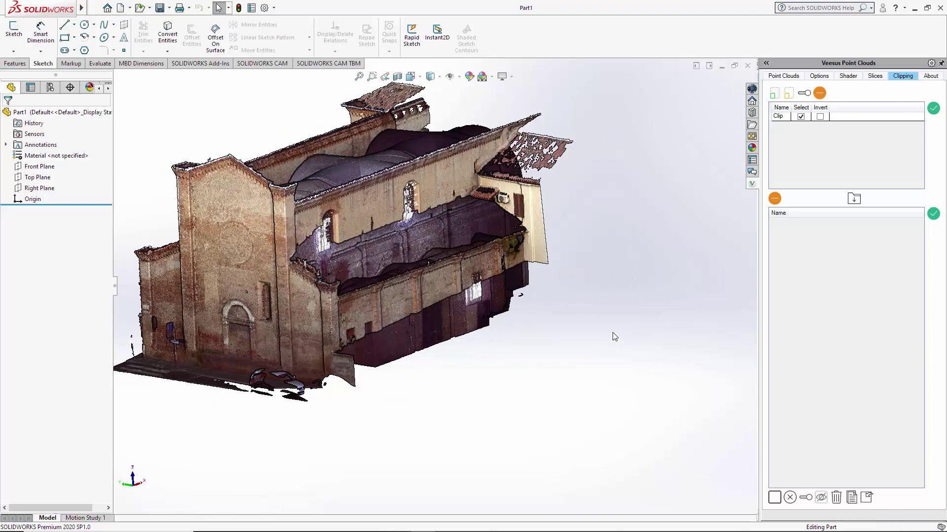
mouse_move(612, 338)
middle_mouse_down()
mouse_move(605, 330)
mouse_move(616, 329)
middle_mouse_up()
key("Escape")
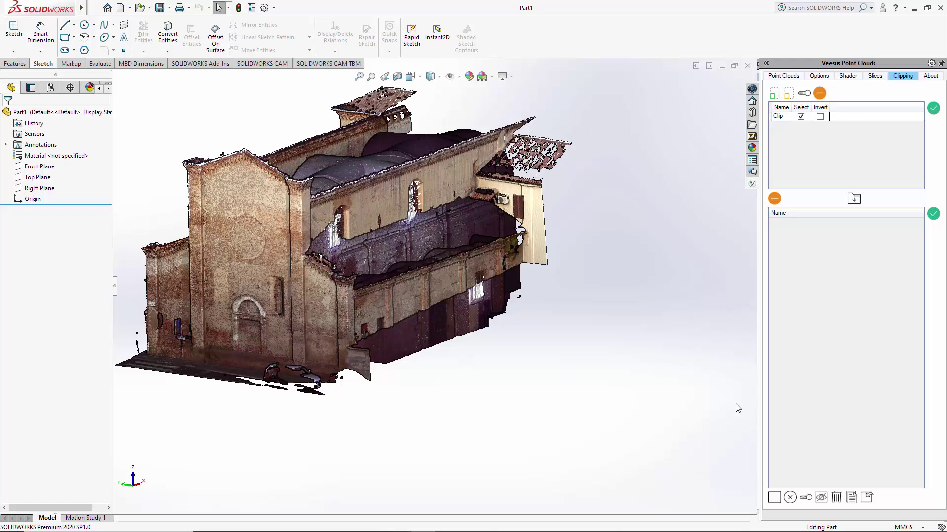
Re-highlight and delete the right-wing points, leaving 300,193,979 points, then view the cloud list
left_click(820, 496)
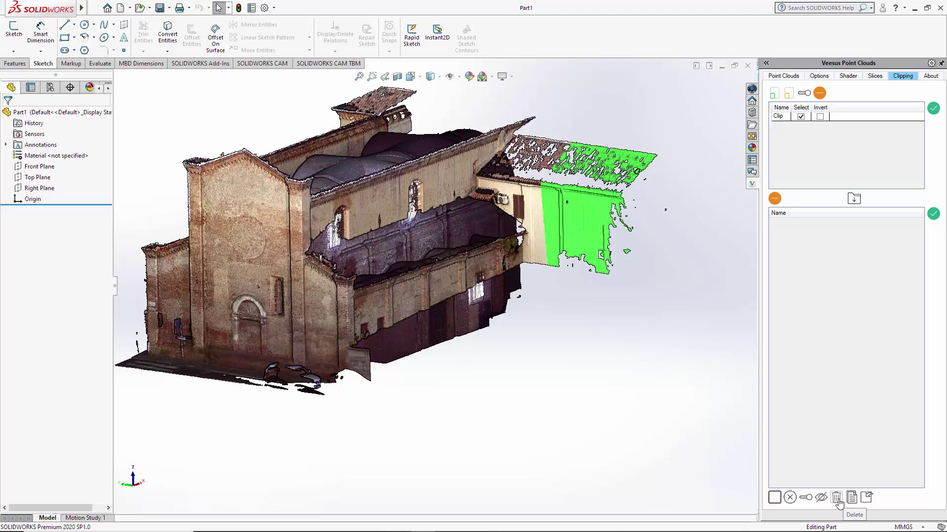
left_click(837, 500)
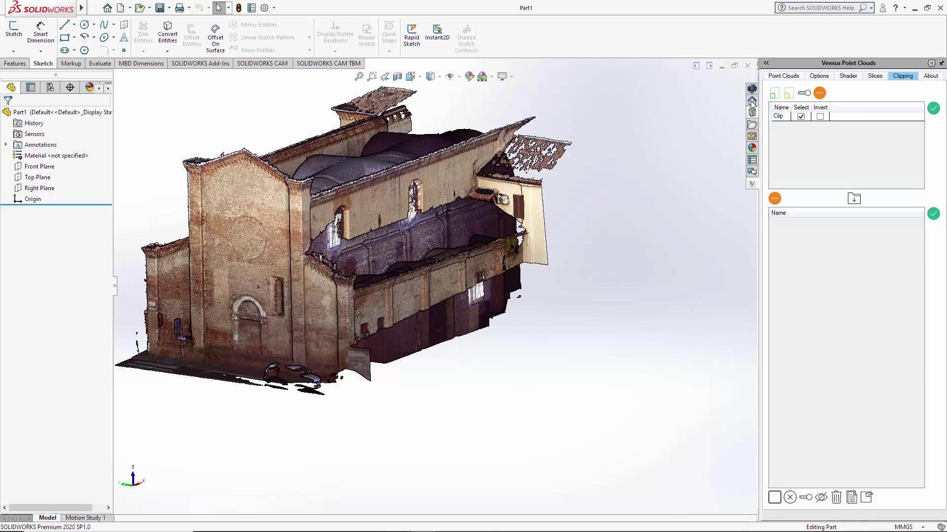
left_click(784, 77)
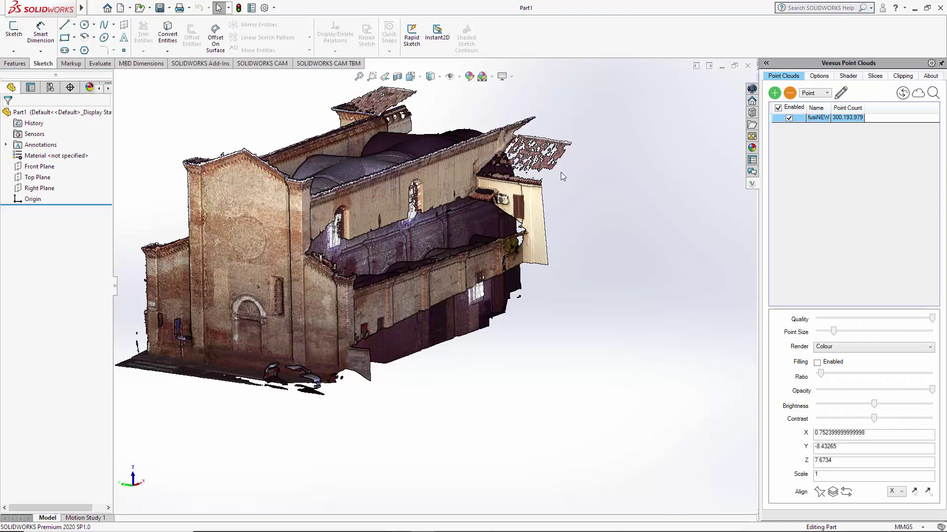
Remove the fusiNEW cloud and reload it from fusiNEW.vpc, now shown by intensity
left_click(789, 92)
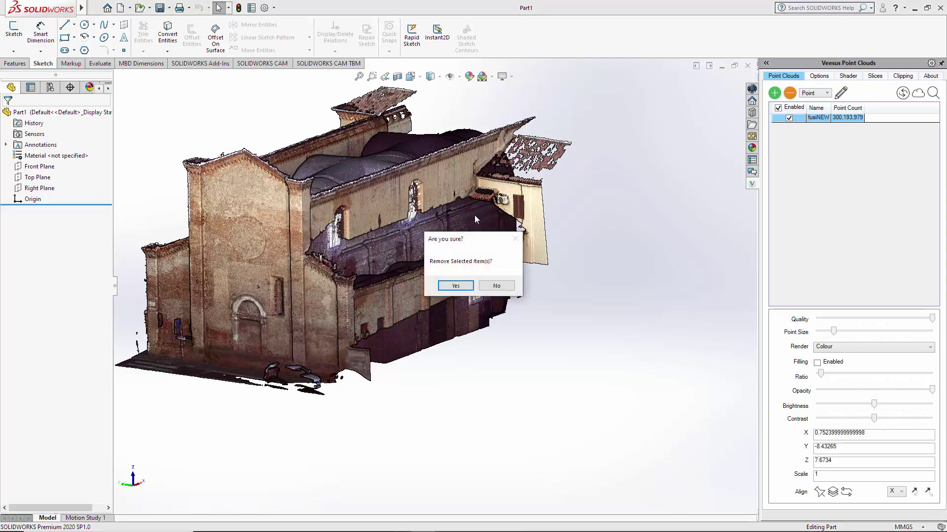
left_click(458, 284)
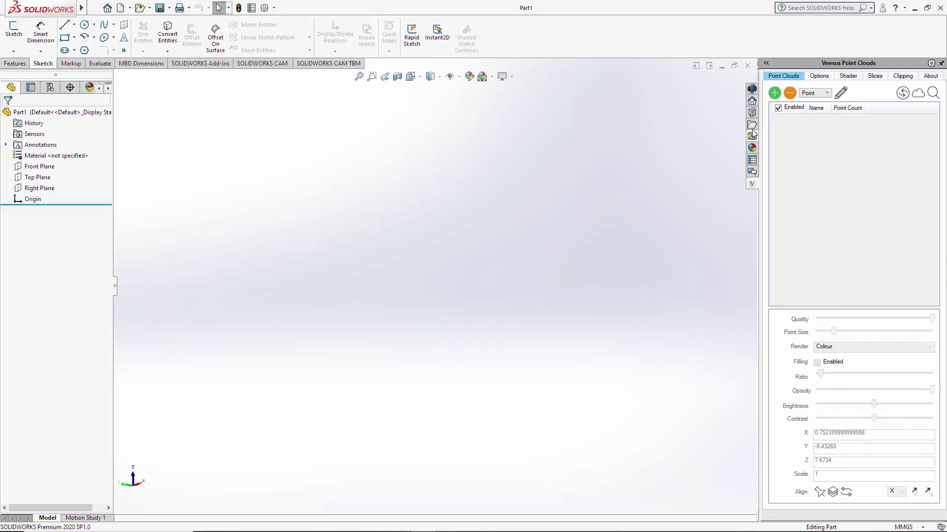
left_click(774, 93)
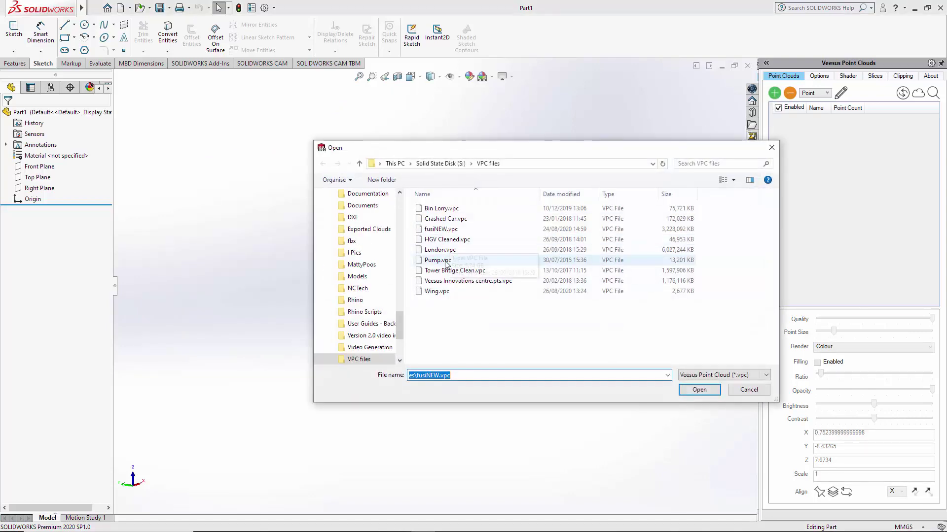
double_click(452, 231)
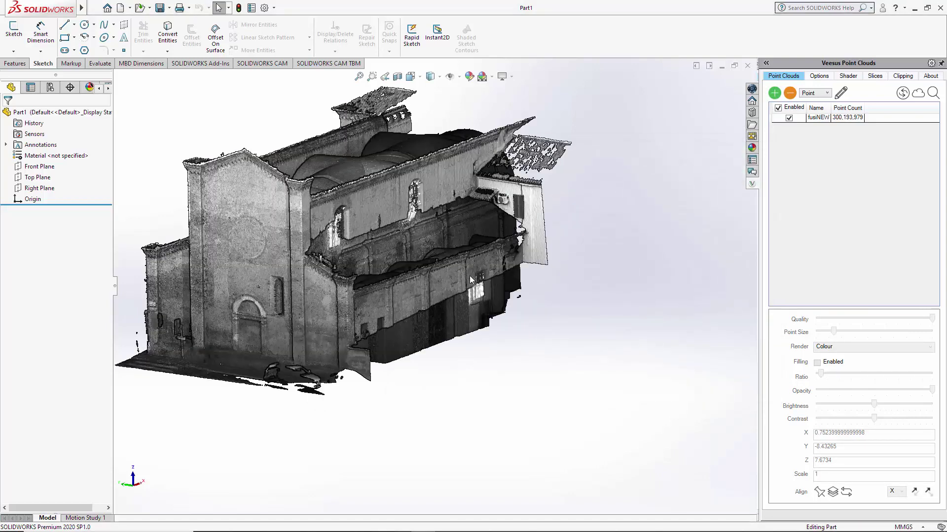
Set fusiNEW to Colour rendering and push the Quality slider to maximum
left_click(822, 118)
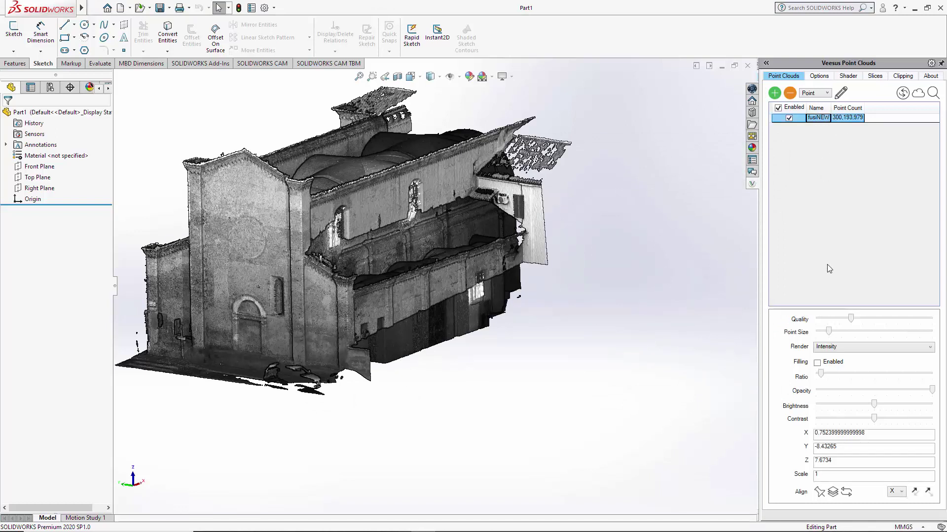
left_click(827, 347)
left_click(825, 365)
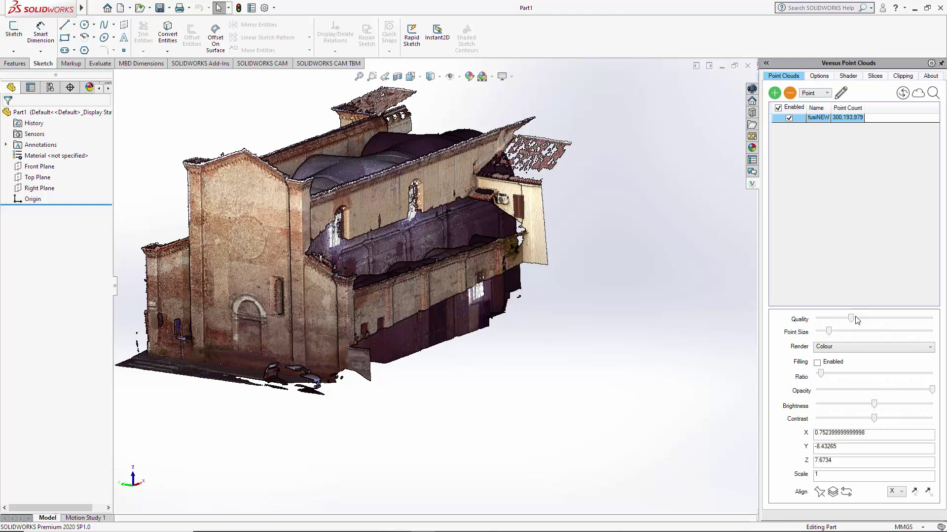
left_click_drag(851, 319, 931, 319)
middle_click_drag(620, 296, 619, 319)
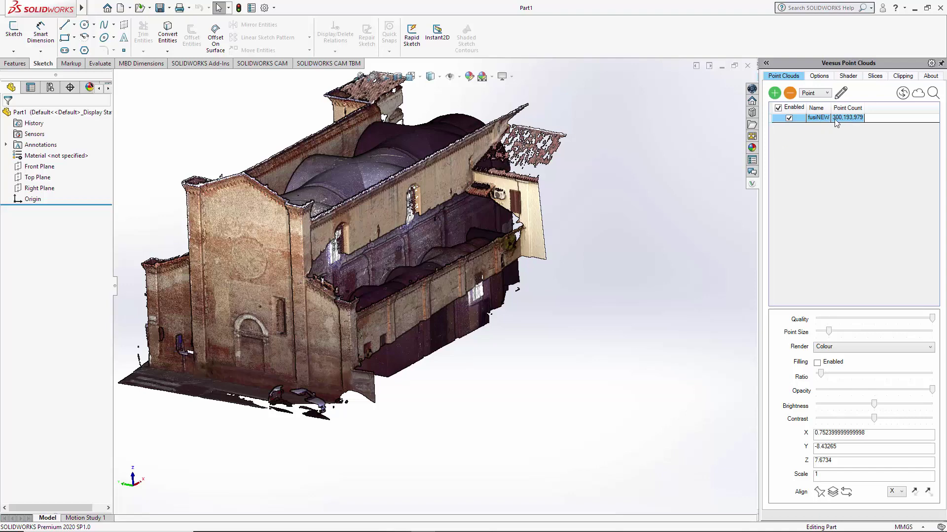
Restore fusiNEW's clipped right-hand wing and bring back the clipping list
left_click(902, 94)
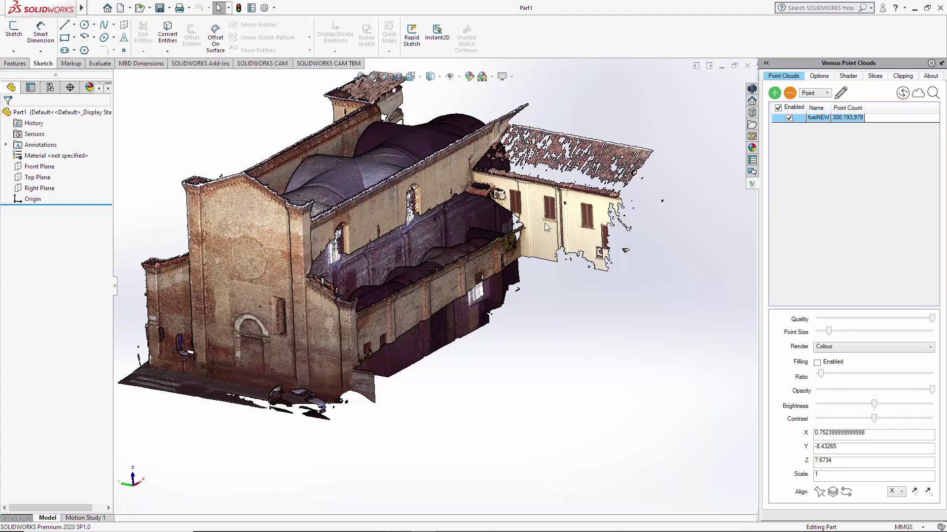
left_click(902, 76)
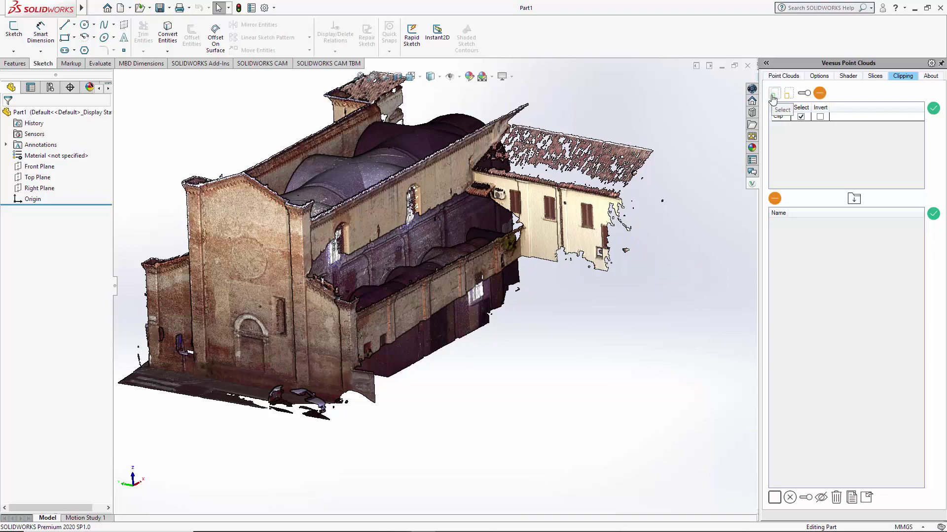
Add a clip and outline a selection region at the facade's left edge
mouse_move(418, 325)
middle_mouse_down()
mouse_move(453, 322)
mouse_move(603, 209)
middle_mouse_up()
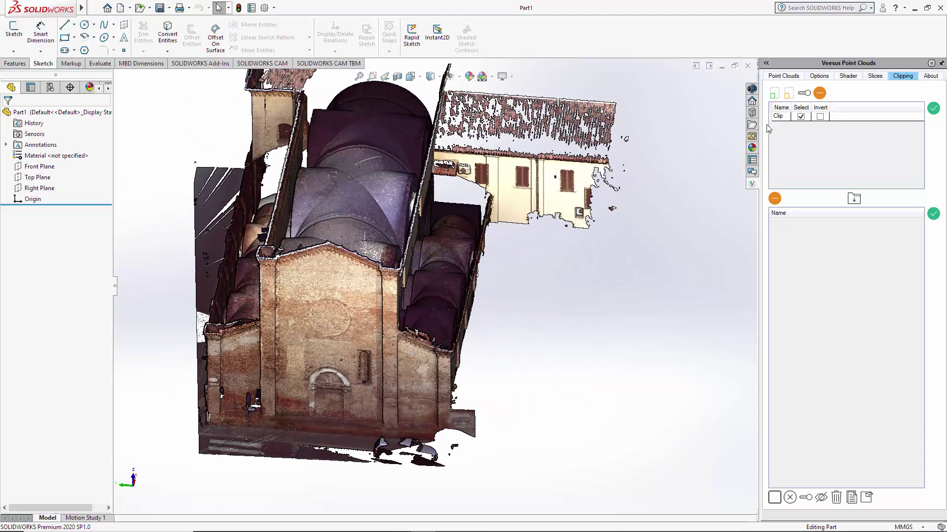
left_click(773, 94)
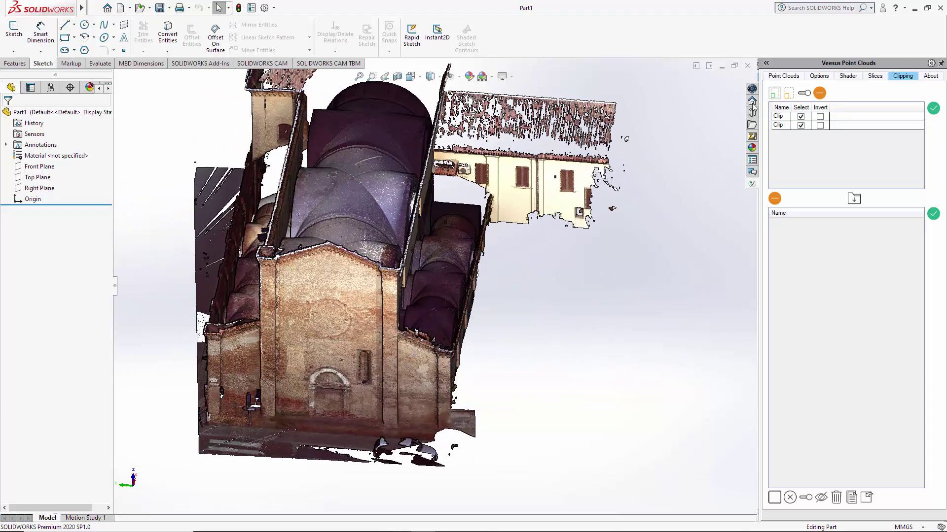
left_click(205, 325)
left_click(236, 326)
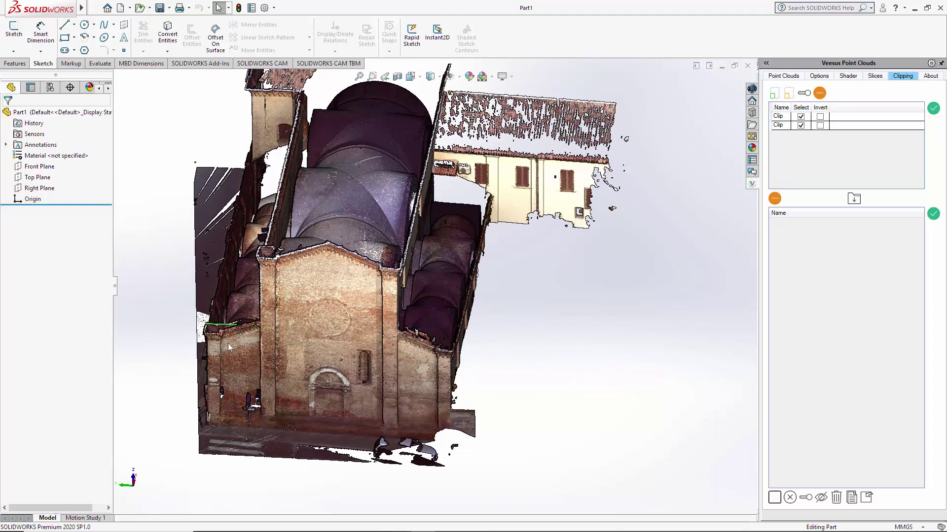
left_click(227, 416)
double_click(208, 423)
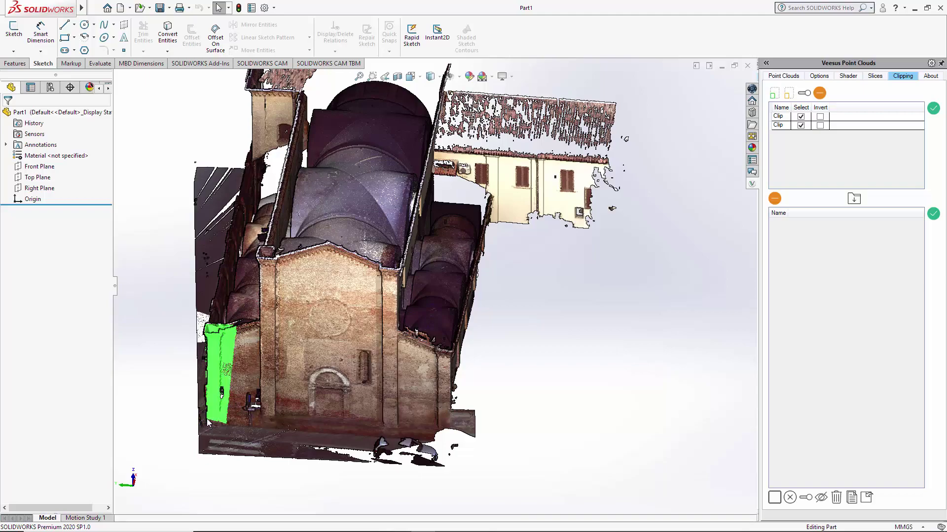
mouse_move(168, 360)
middle_mouse_down()
mouse_move(245, 374)
mouse_move(200, 364)
middle_mouse_up()
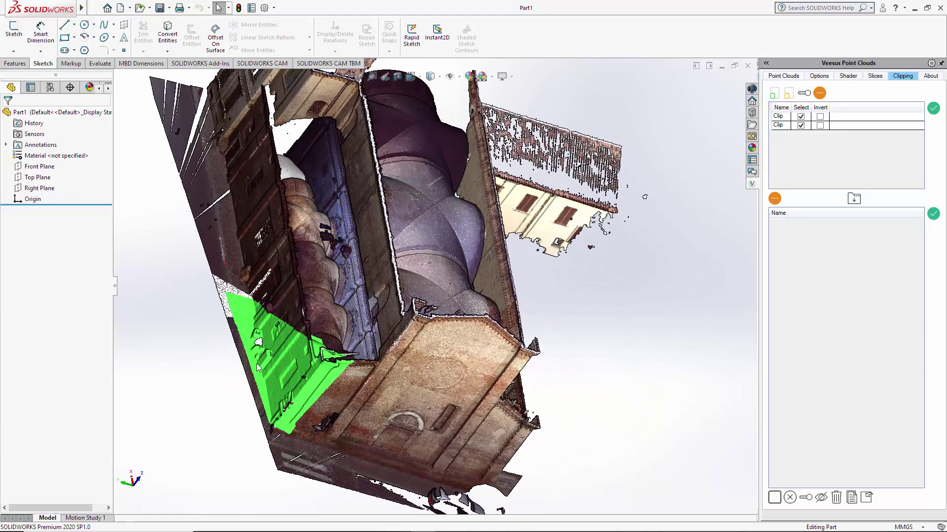
middle_click_drag(258, 366, 697, 157)
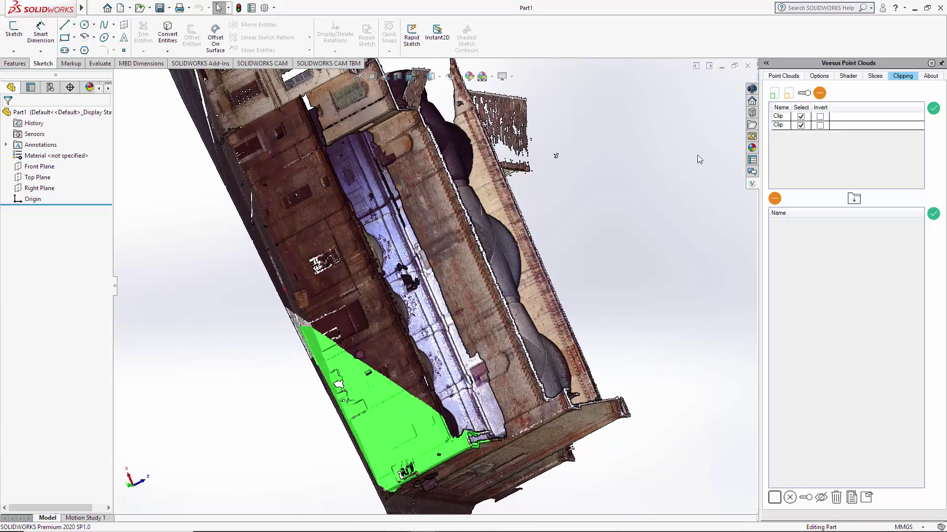
Add a third clip whose box narrows the selection to a strip at the wall's base
left_click(788, 93)
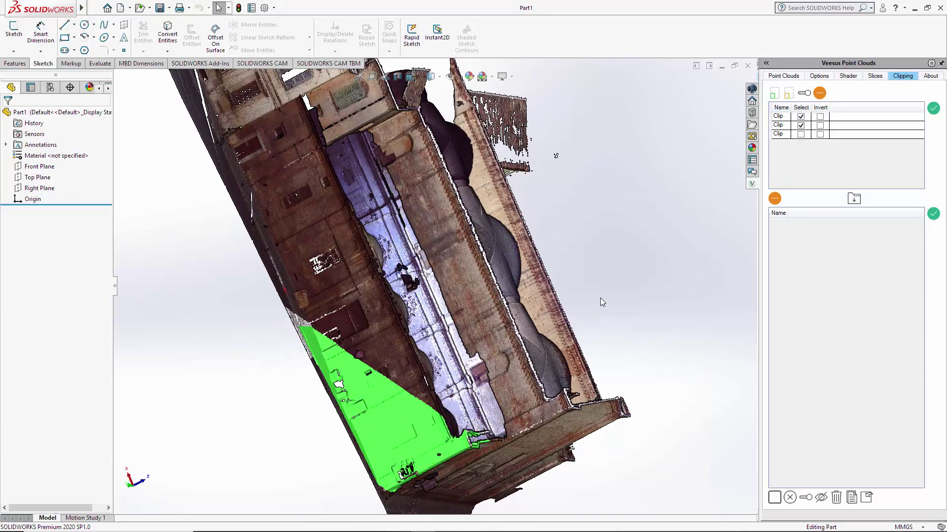
left_click_drag(453, 433, 330, 483)
left_click(333, 494)
left_click(424, 331)
middle_click_drag(594, 344, 312, 360)
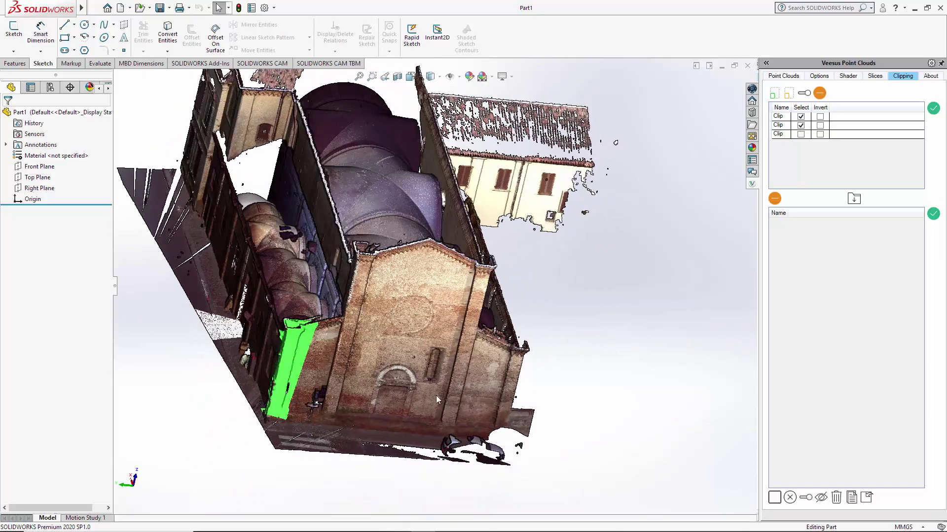
left_click(820, 499)
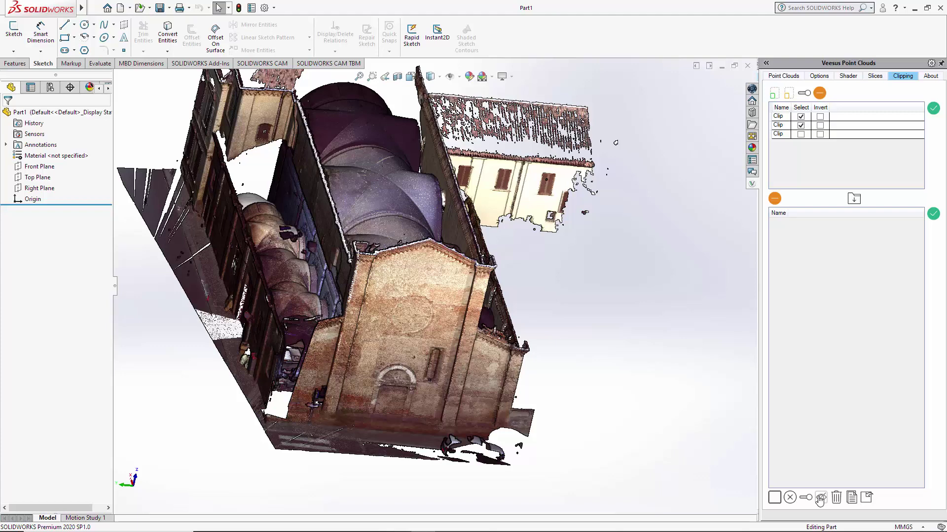
left_click(820, 499)
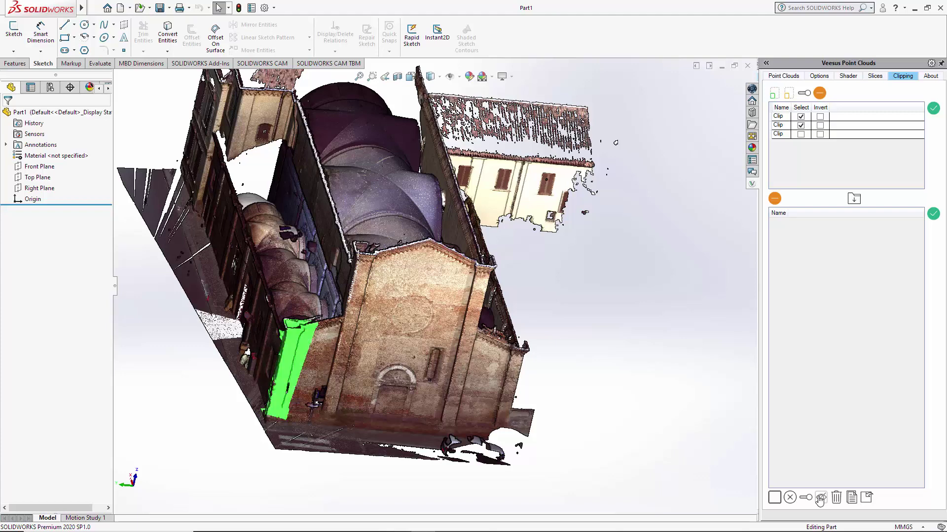
Save the selected wall strip as a new VPC file named C and acknowledge completion
left_click(851, 497)
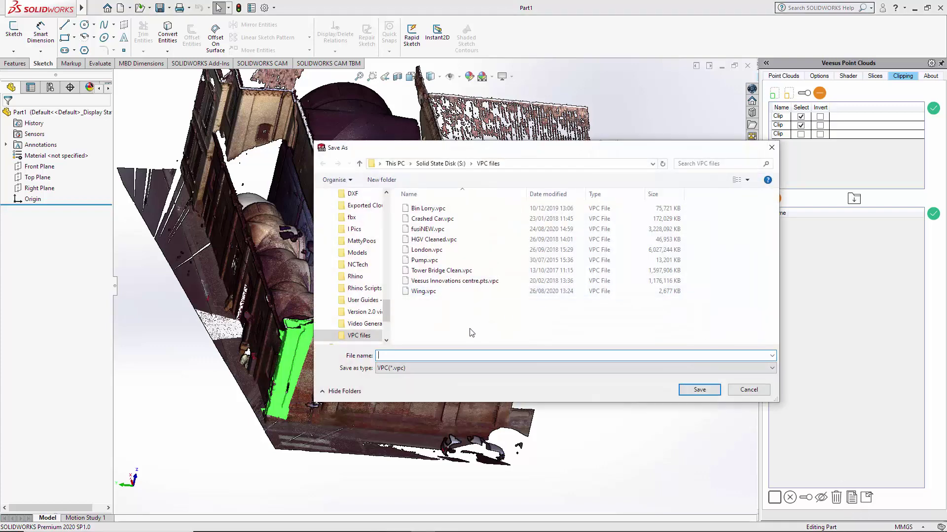
type("C")
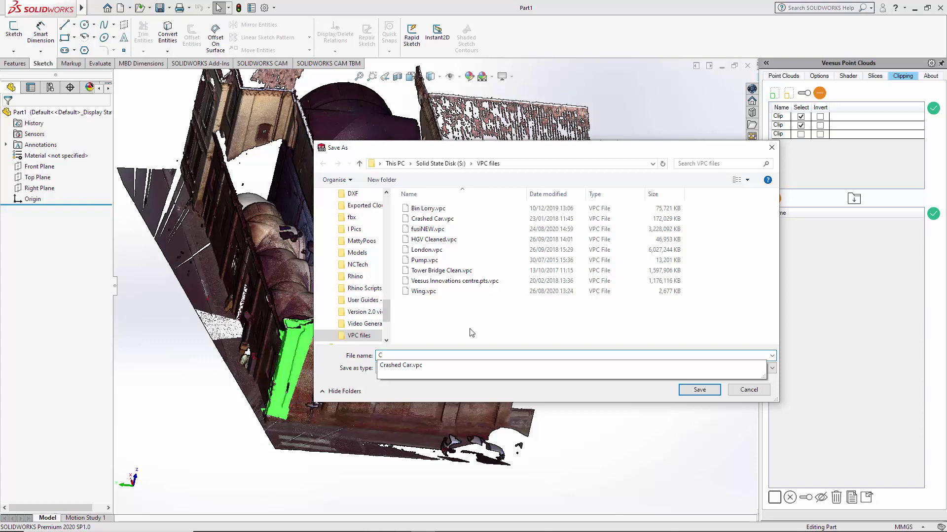
key("Return")
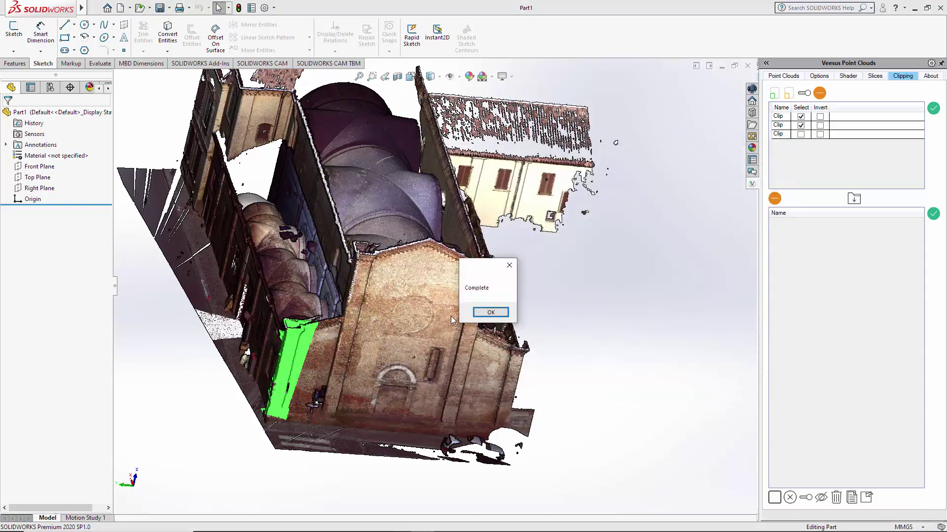
left_click(498, 315)
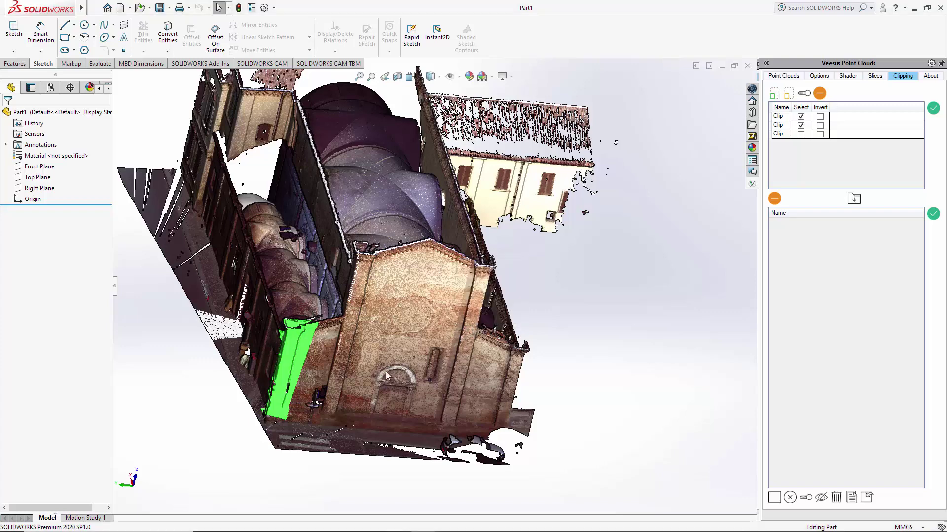
middle_click_drag(336, 382, 385, 349)
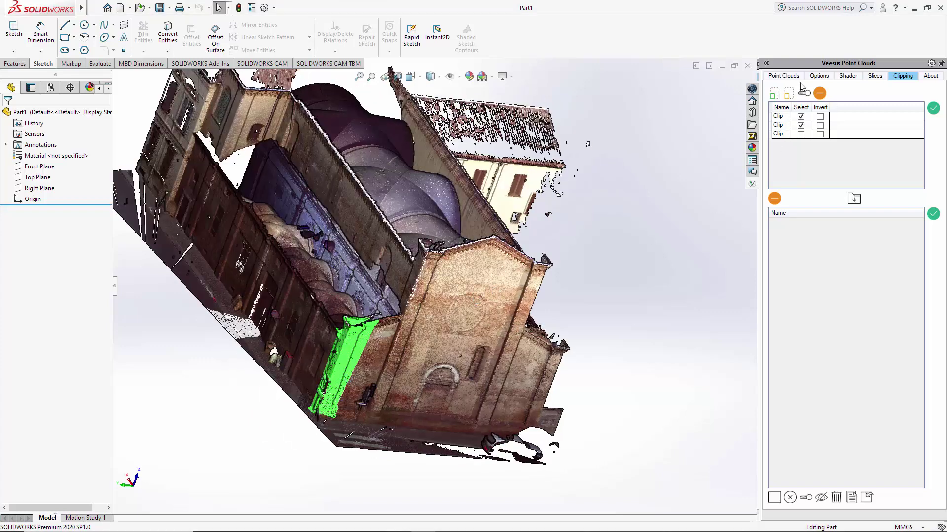
Toggle fusiNEW's visibility repeatedly to compare it with the new C cloud (298,207 points)
left_click(784, 77)
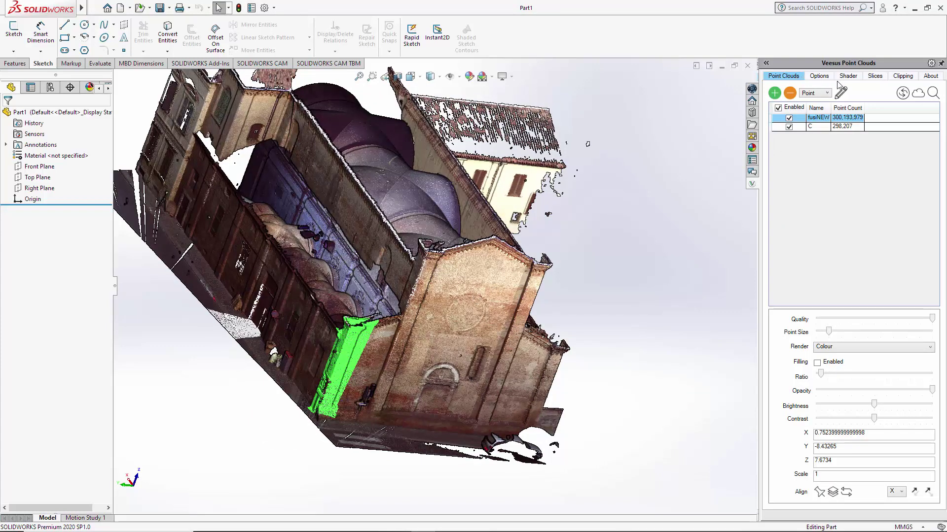
left_click(789, 118)
left_click(789, 119)
left_click(789, 118)
left_click(789, 118)
left_click(789, 119)
left_click(789, 118)
Clear the green point selection and return to the Point Clouds list
left_click(898, 77)
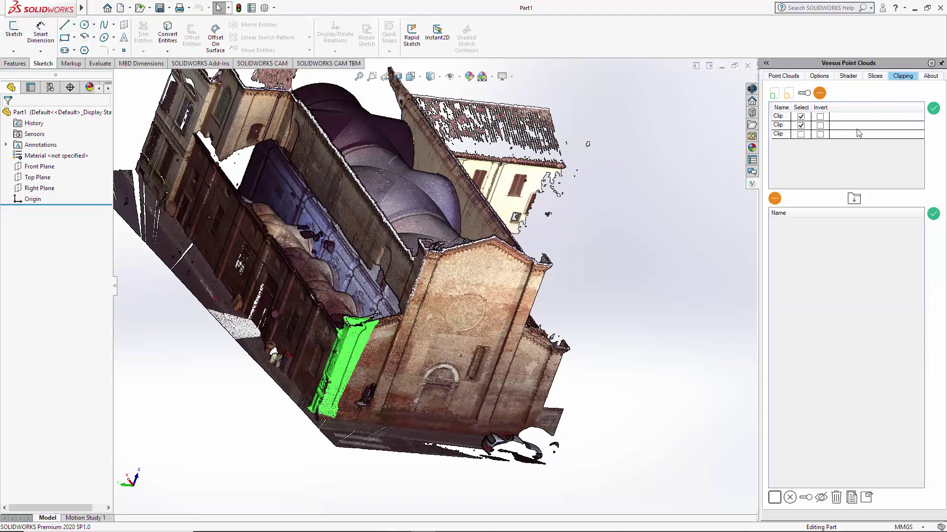
left_click(791, 497)
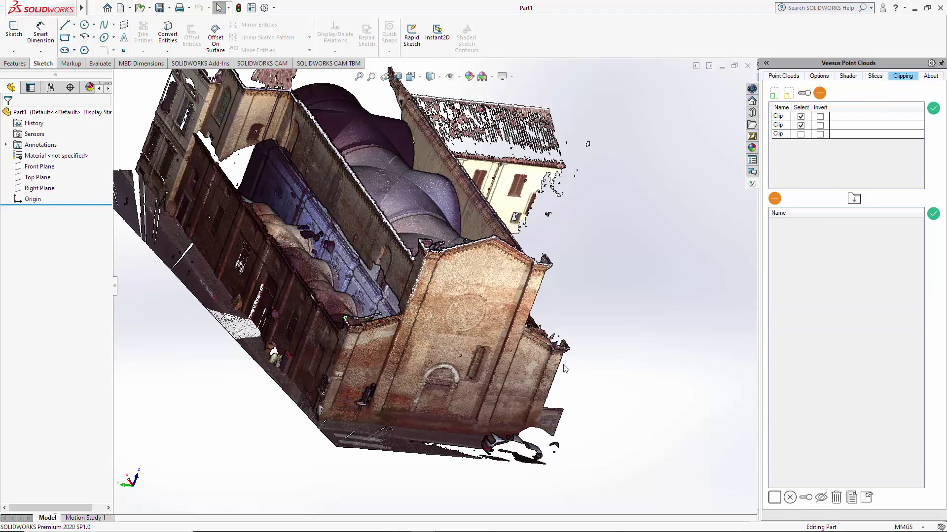
left_click(783, 77)
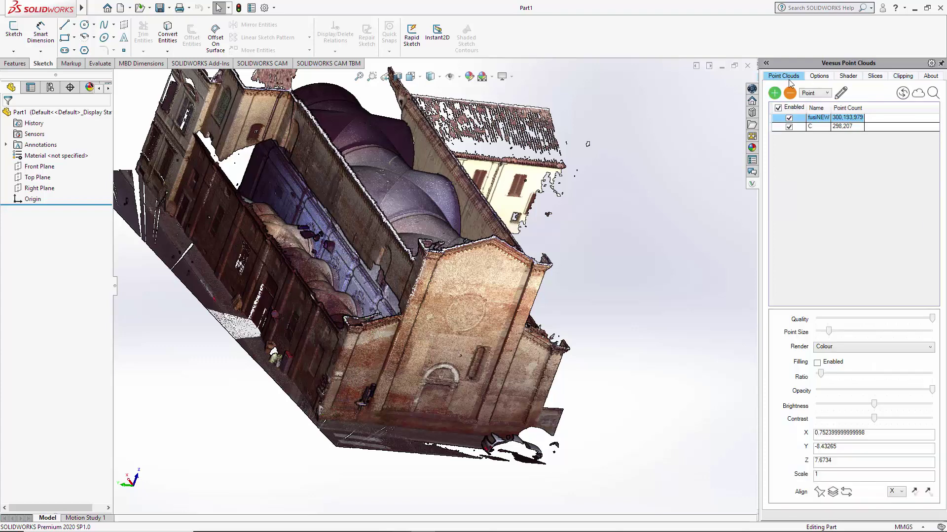
Render the C cloud in Colour, toggle fusiNEW off and on, and return to Clipping
left_click(817, 128)
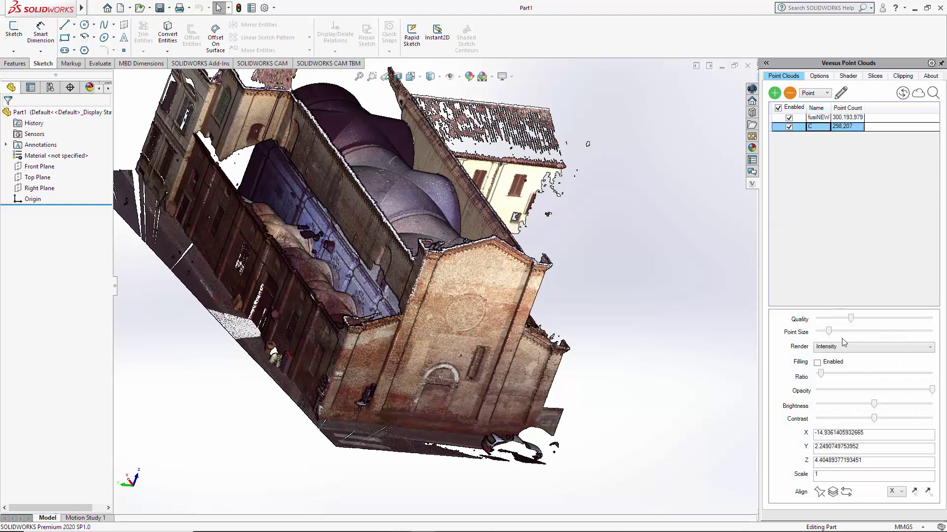
left_click(832, 367)
left_click(788, 119)
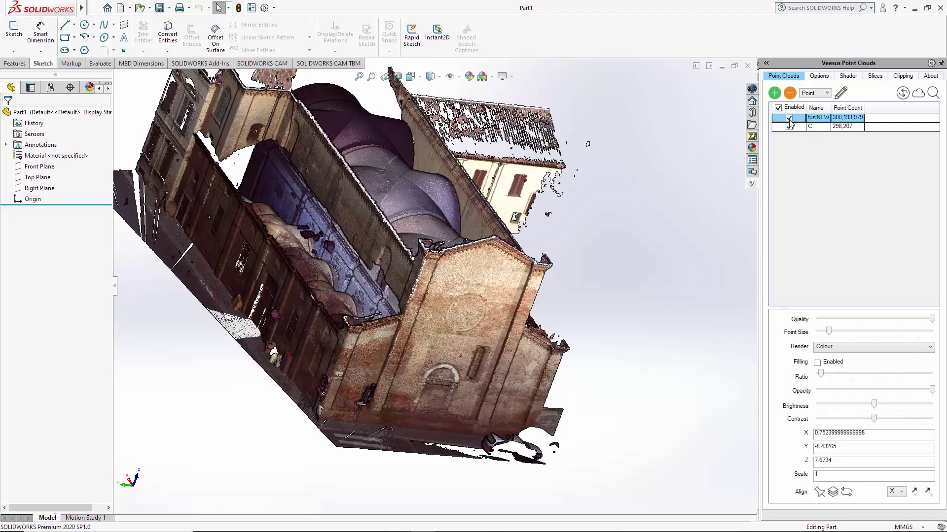
left_click(788, 118)
left_click(903, 76)
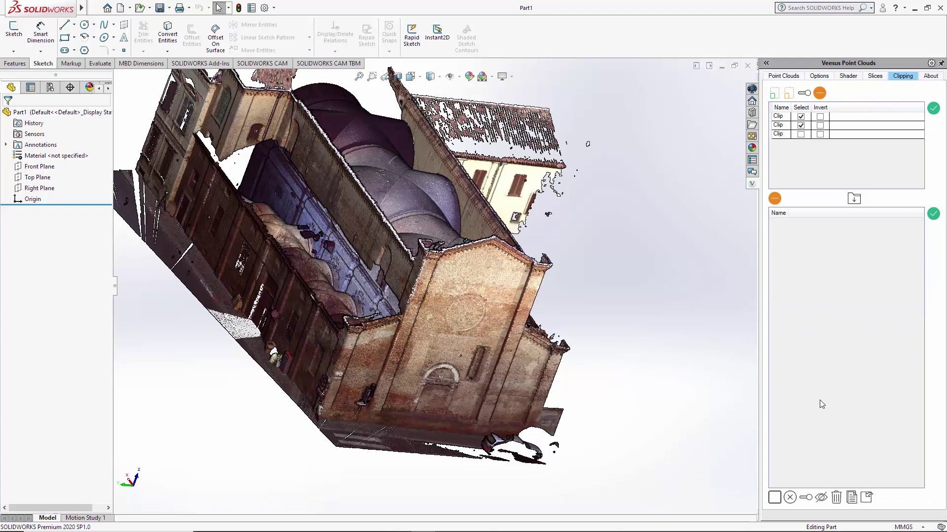